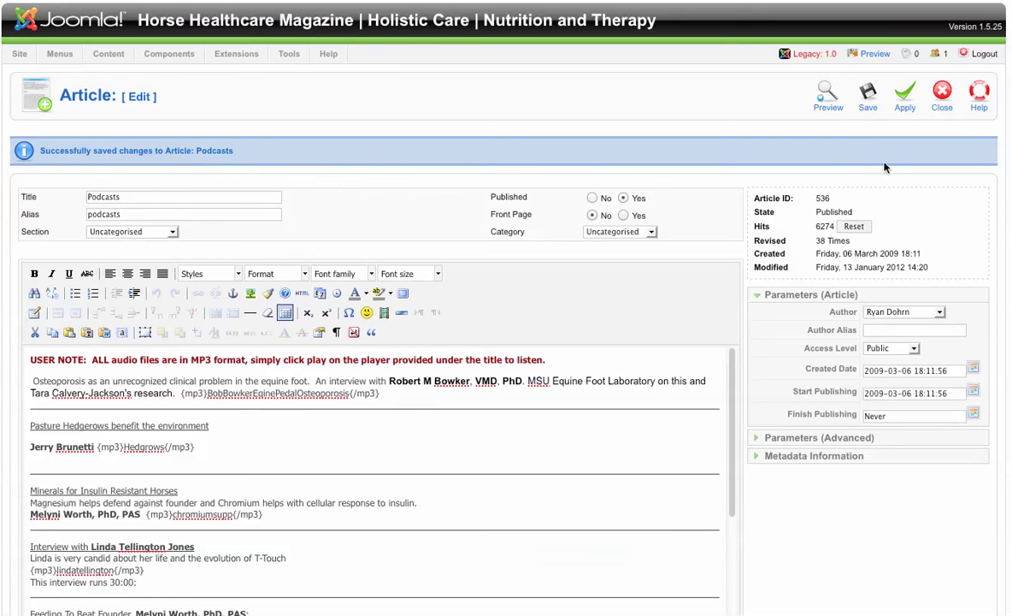
Save and close the Podcasts article, returning to the Article Manager list
left_click(869, 100)
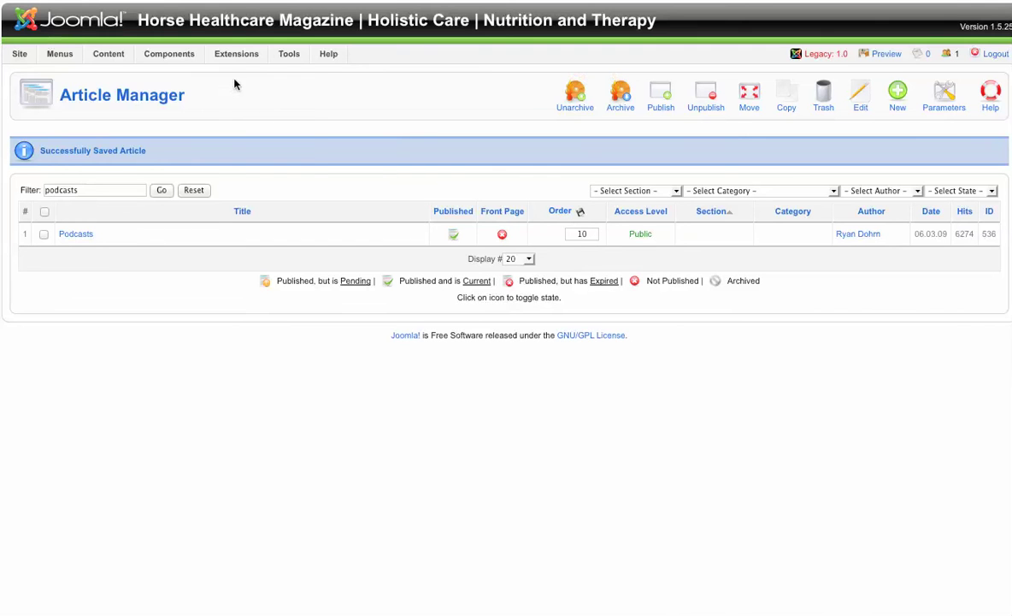
mouse_move(236, 54)
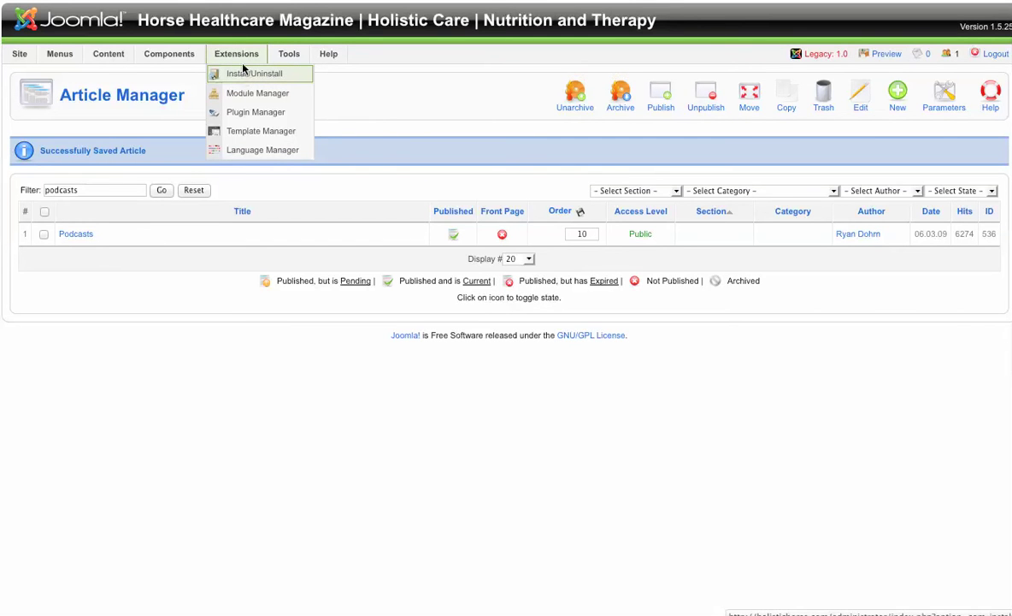
Open the Content - JPlayer plugin settings (audio folder media/podcasts) from Plugin Manager and submit them
left_click(248, 111)
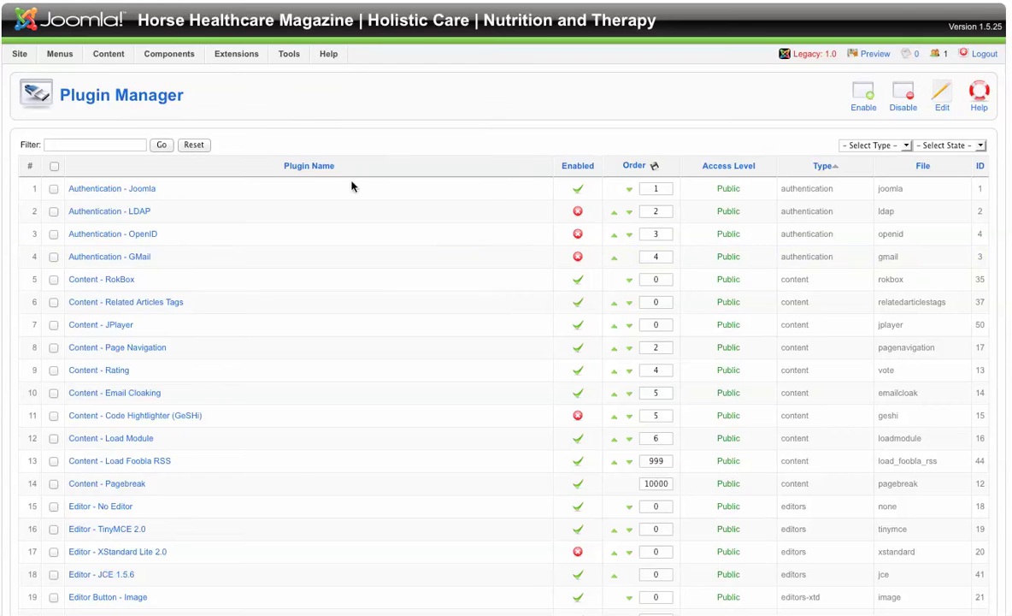
left_click(112, 325)
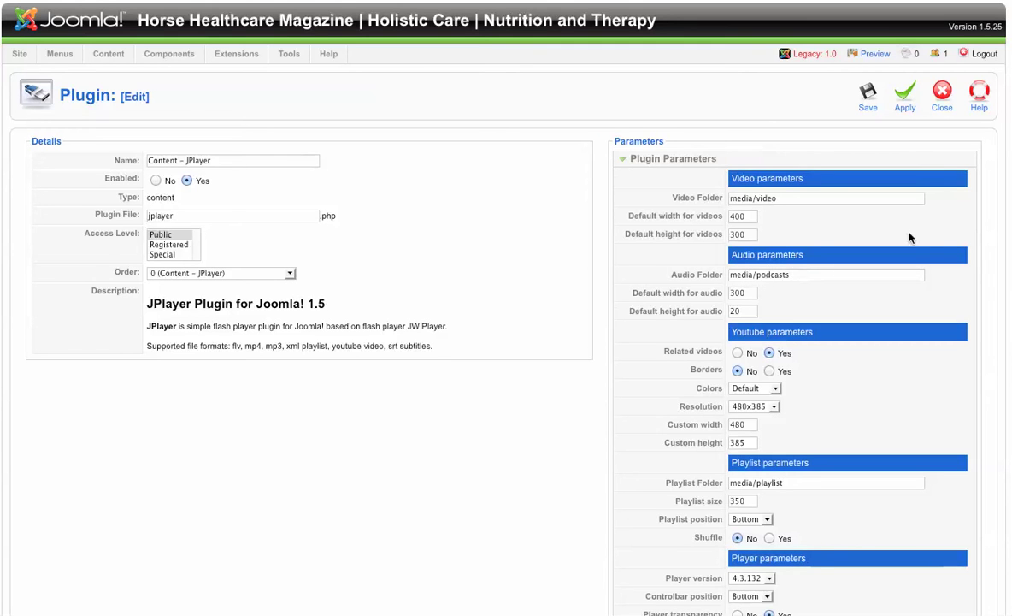
left_click(905, 96)
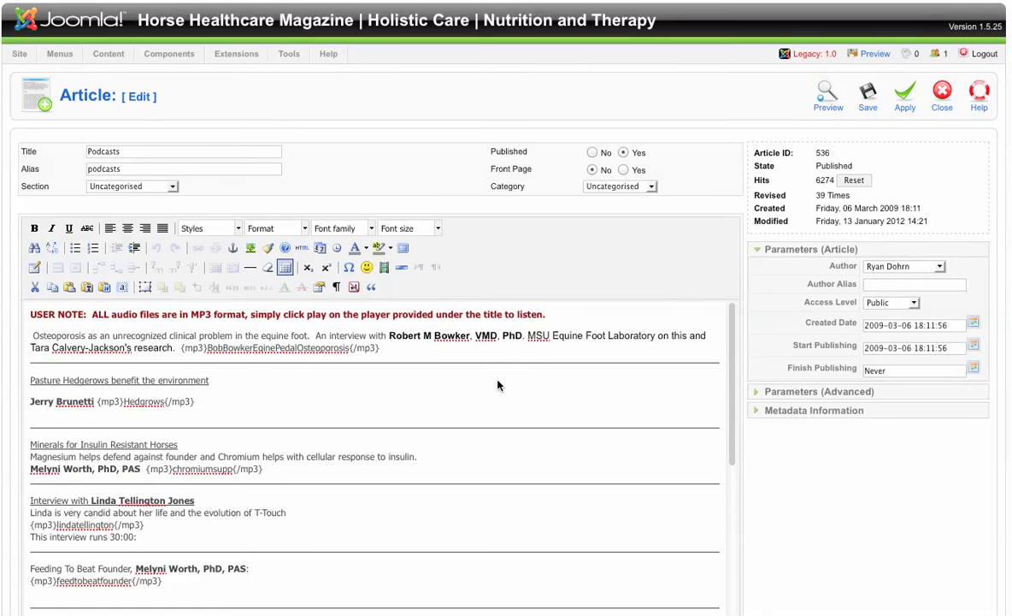
Scroll the Podcasts article editor down to the Bridleless Riding entry
scroll(425, 339, "down", 3)
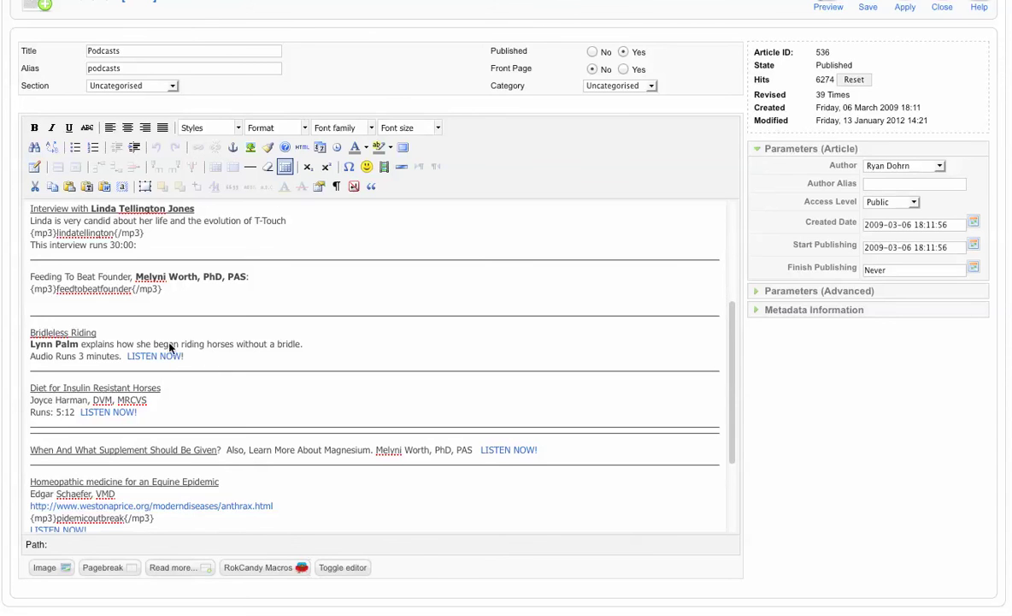
Insert a {mp3}filename{/mp3} line between 'Audio Runs 3 minutes.' and the LISTEN NOW! link
left_click(151, 405)
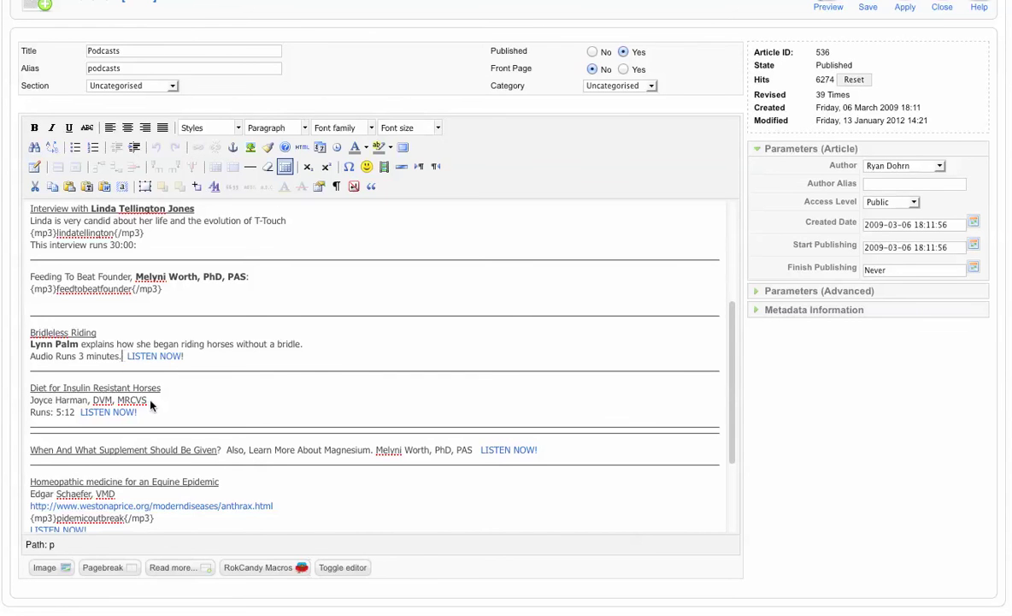
key("Return")
key("Return")
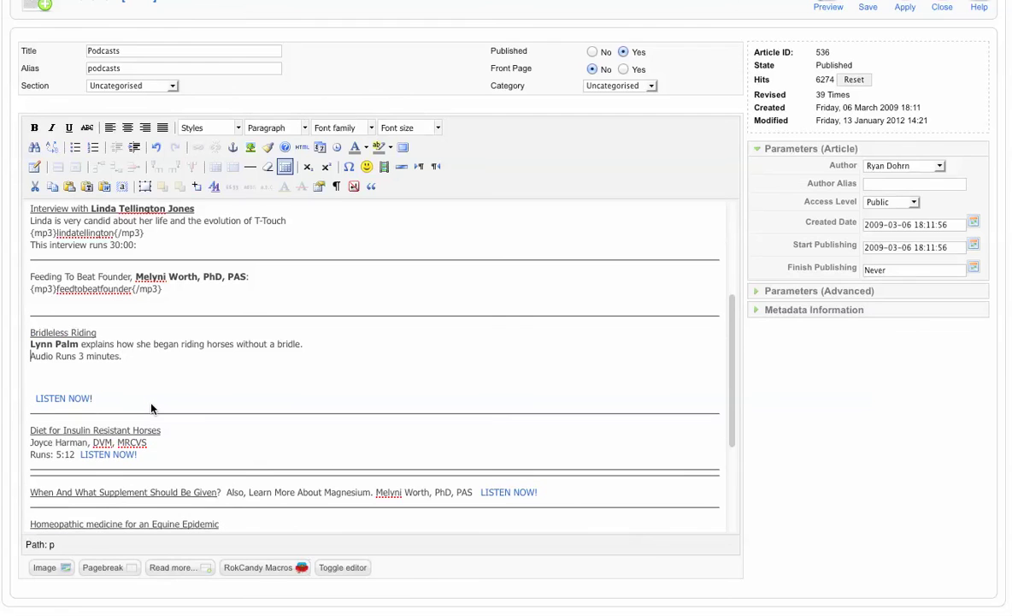
key("Left")
key("Return")
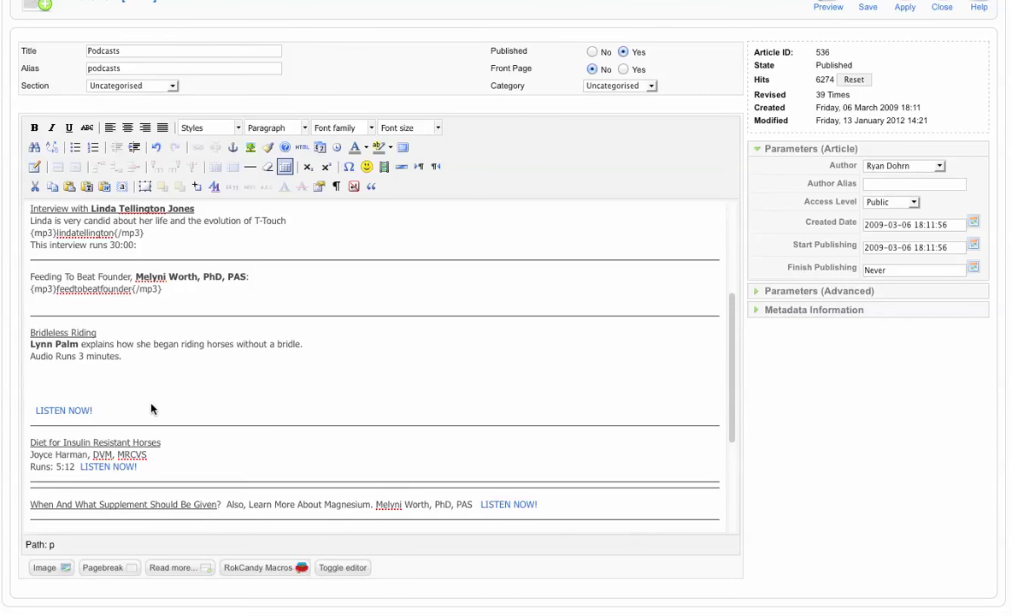
type("{")
type("mp3}")
type("filena")
type("me")
type(".mp3")
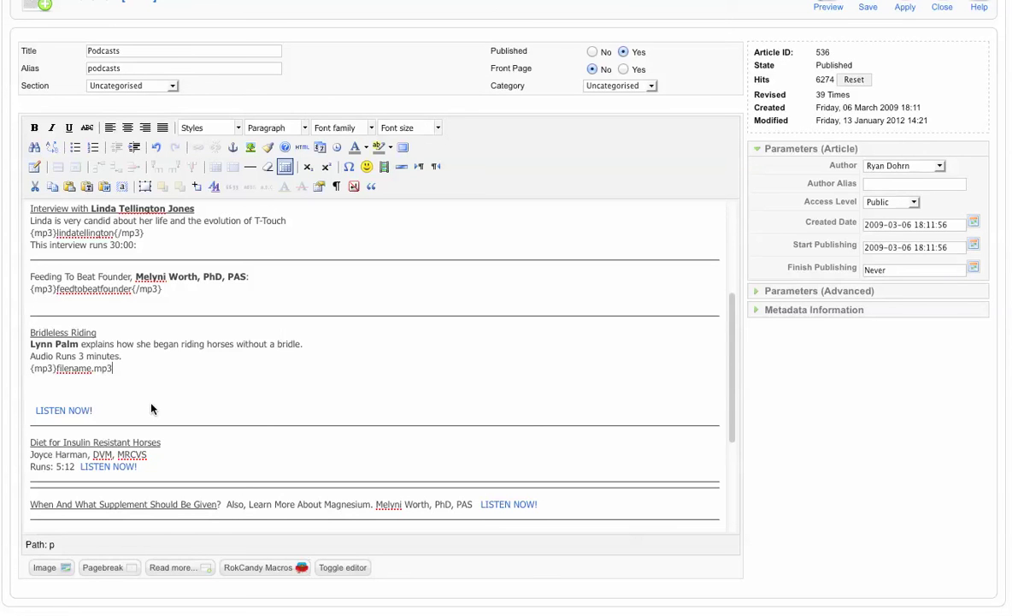
key("BackSpace")
key("BackSpace")
key("BackSpace")
key("BackSpace")
type("{")
type("/")
type("mp")
type("3}")
key("Left")
key("Left")
key("Left")
Look up the LISTEN NOW! link's MP3 file name, bridlessriding, in its link dialog without changing it
left_click(70, 410)
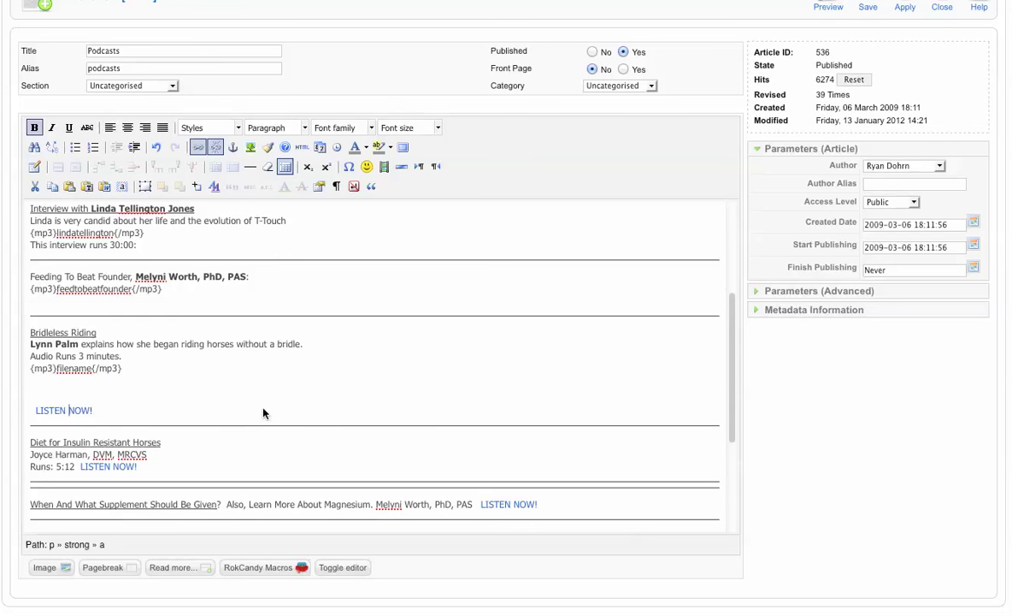
left_click(198, 148)
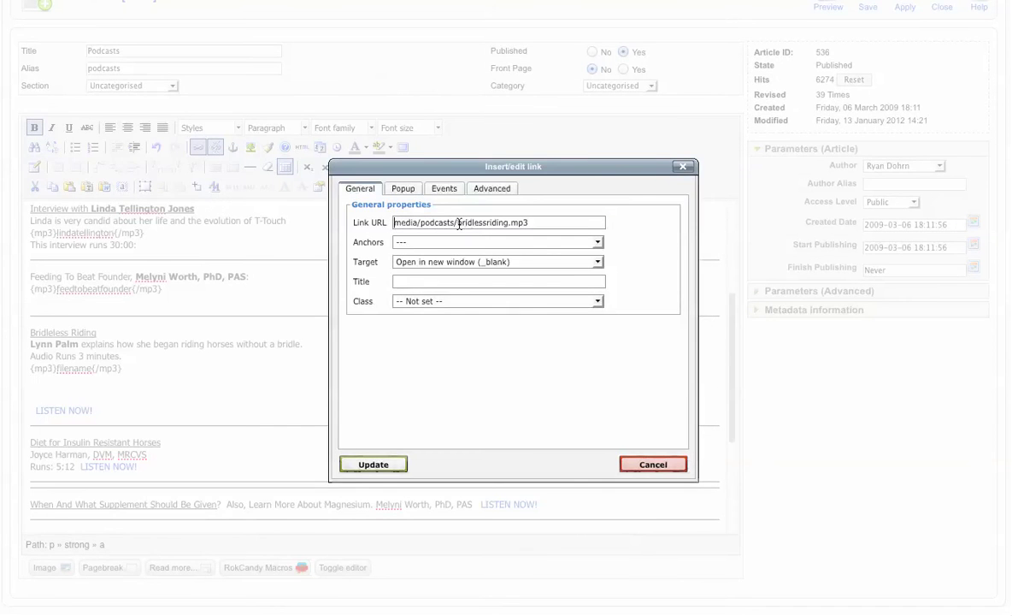
left_click_drag(457, 222, 508, 223)
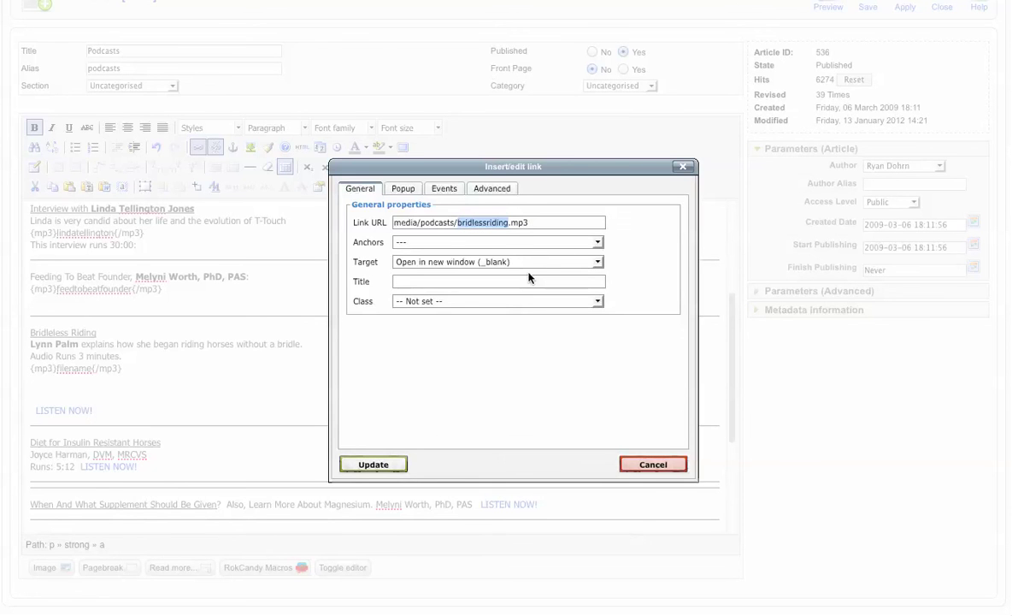
left_click(654, 464)
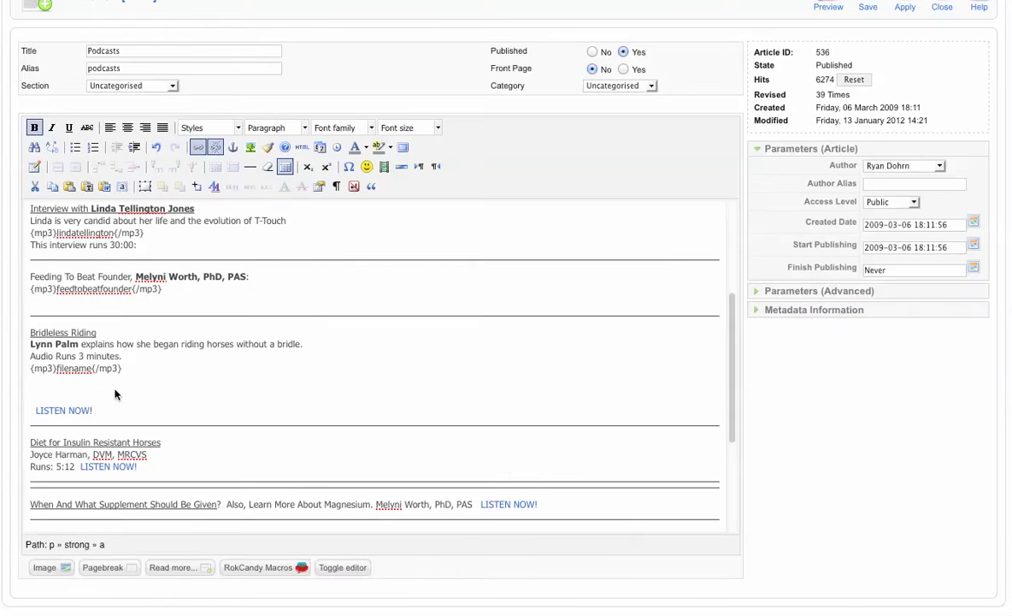
Change the tag to {mp3}bridlessriding{/mp3}, add an xxxxxxxx line below, and apply
left_click(91, 369)
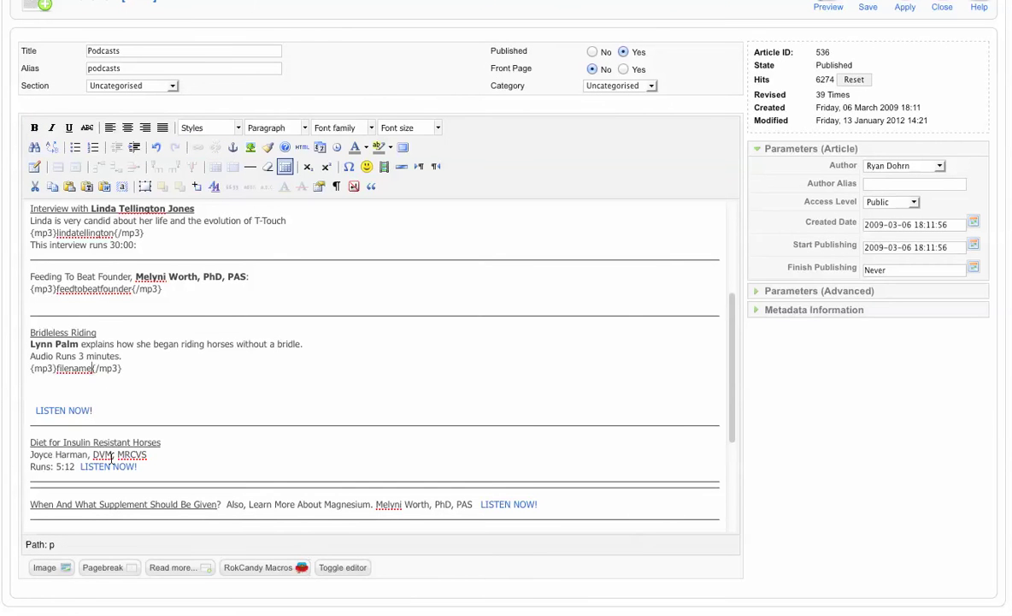
key("BackSpace")
key("BackSpace")
key("BackSpace")
key("BackSpace")
key("BackSpace")
key("BackSpace")
key("BackSpace")
key("BackSpace")
type("bridlessriding")
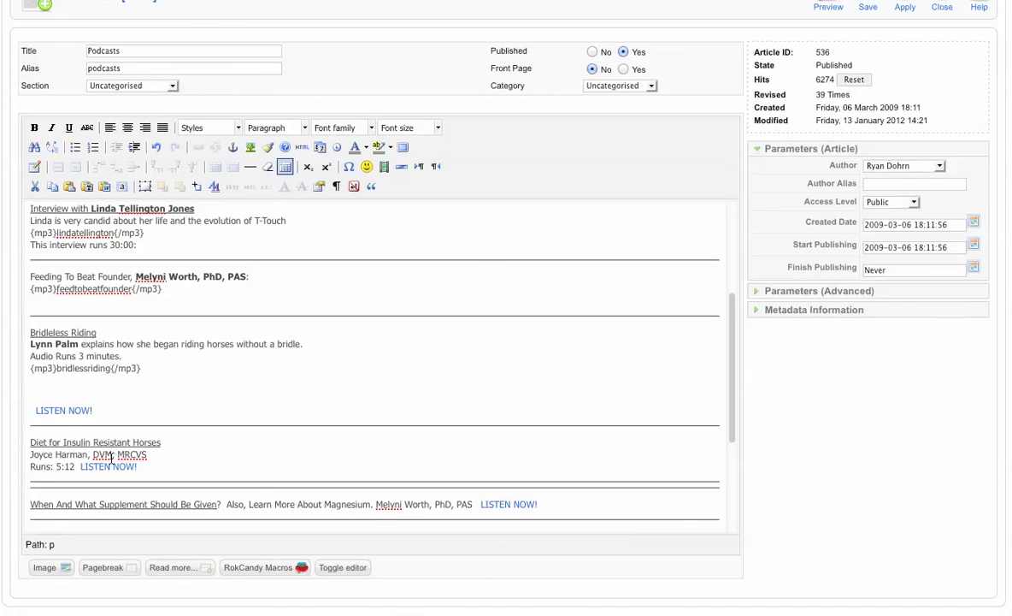
key("Down")
type("xxxxxxxx")
scroll(776, 253, "up", 3)
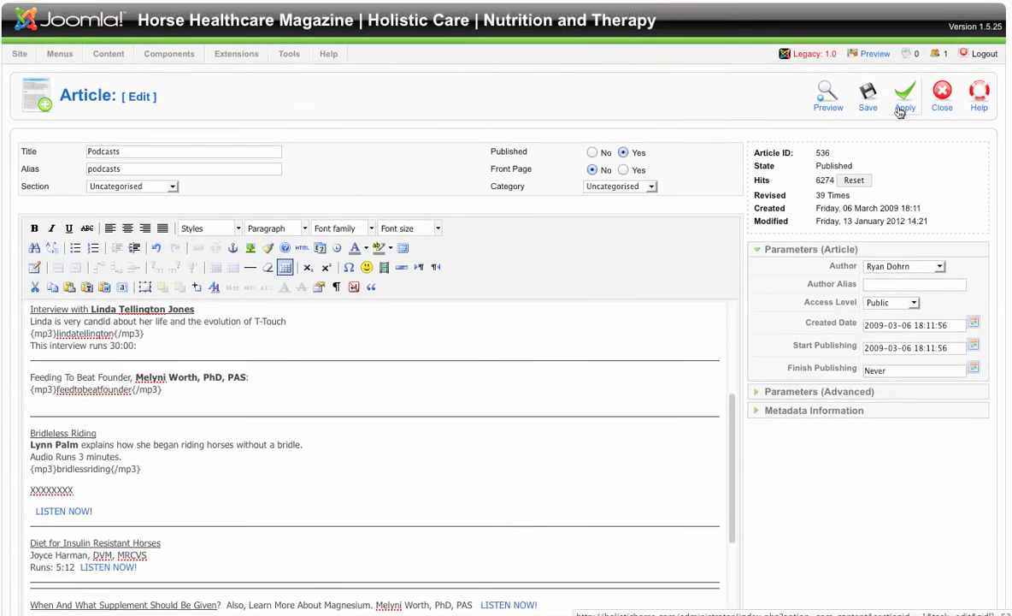
left_click(905, 98)
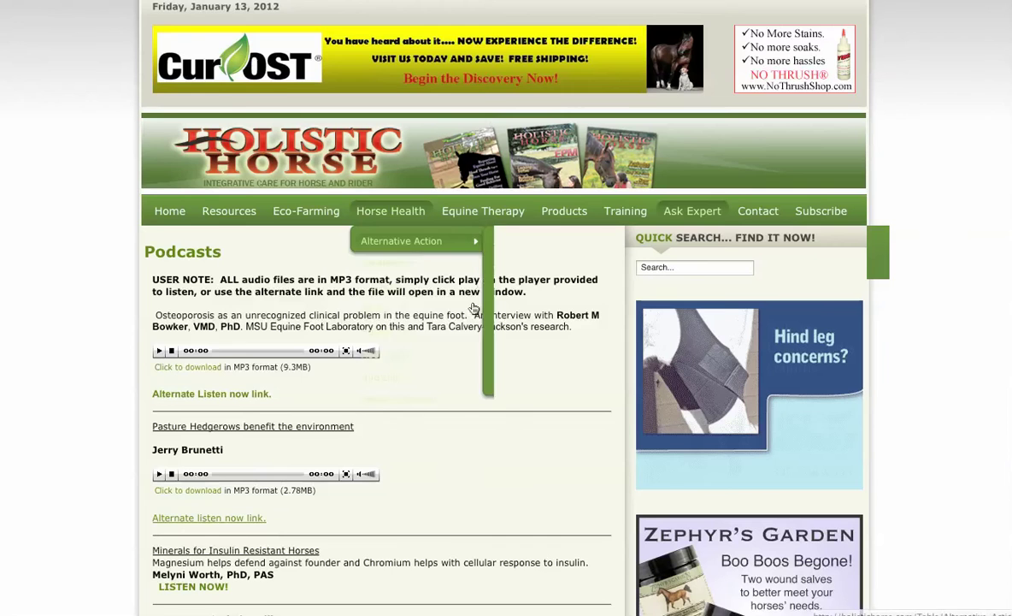
On the front-end Podcasts page, play and then stop the Bridleless Riding audio player
scroll(514, 300, "down", 1)
scroll(368, 298, "down", 2)
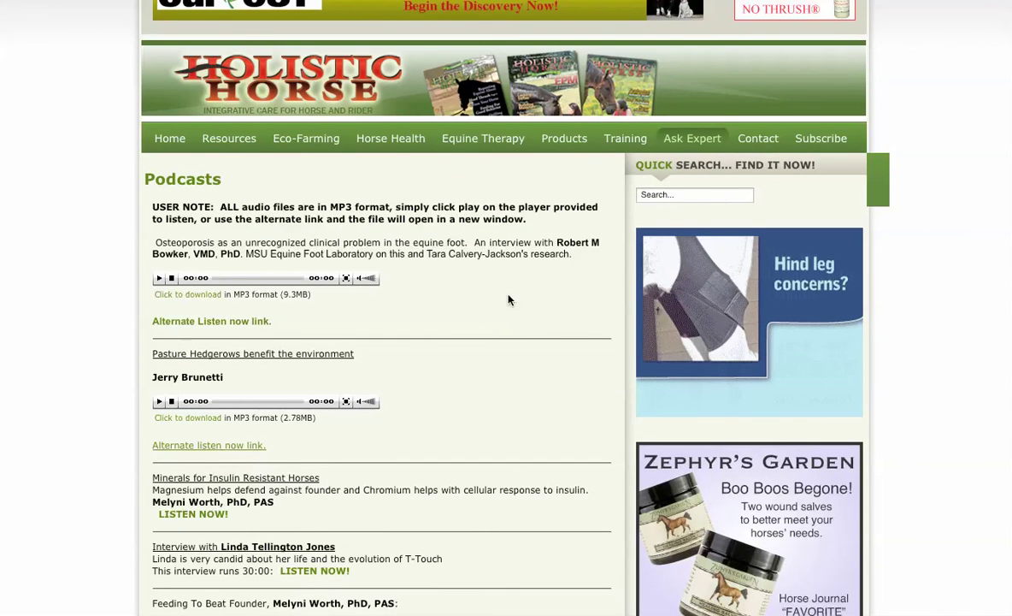
scroll(509, 296, "down", 1)
scroll(508, 295, "down", 1)
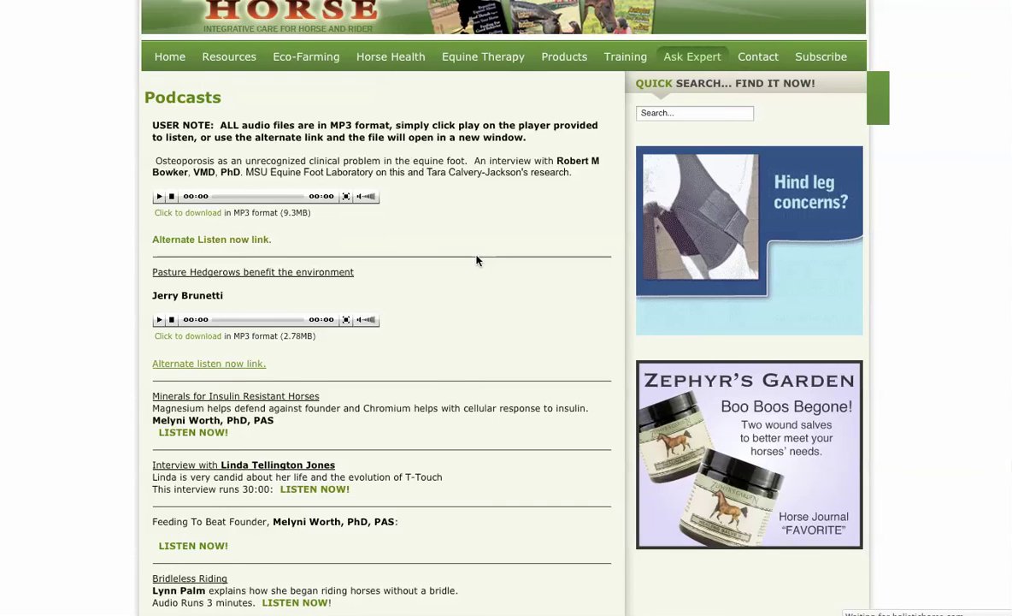
scroll(476, 260, "down", 3)
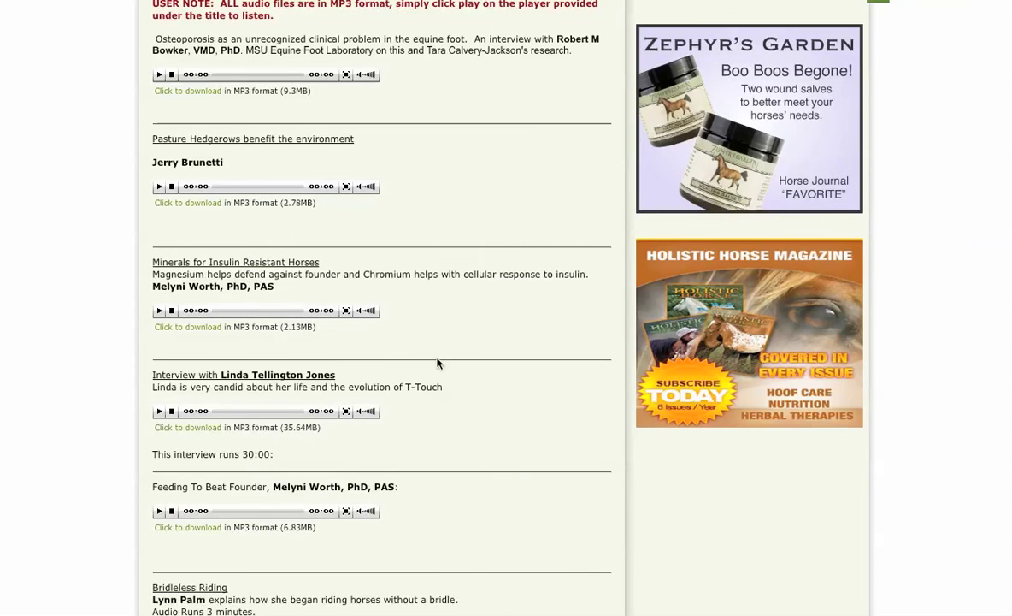
scroll(436, 361, "down", 2)
scroll(437, 364, "down", 3)
scroll(437, 364, "down", 3)
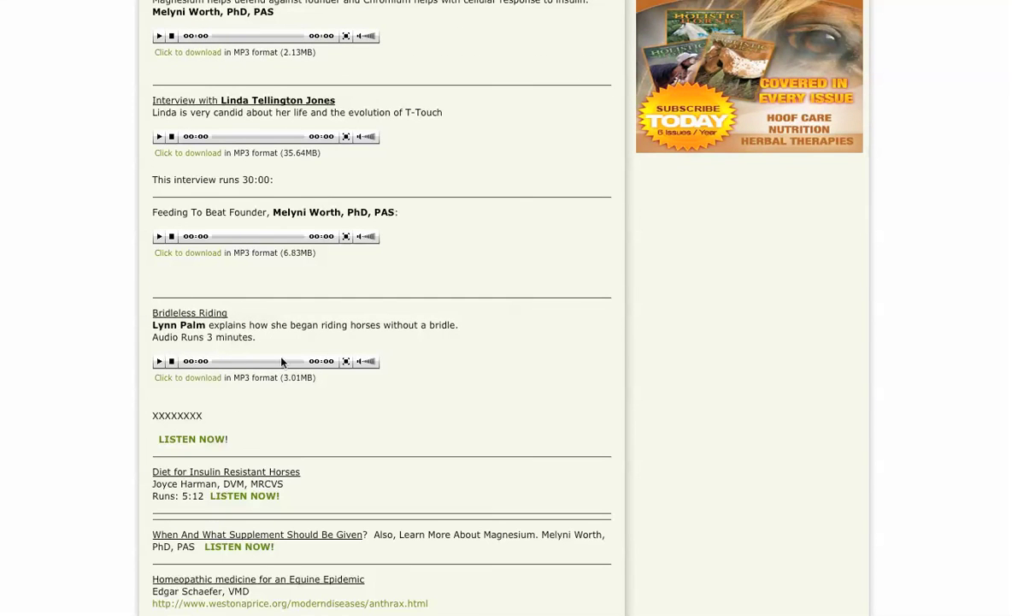
left_click(159, 362)
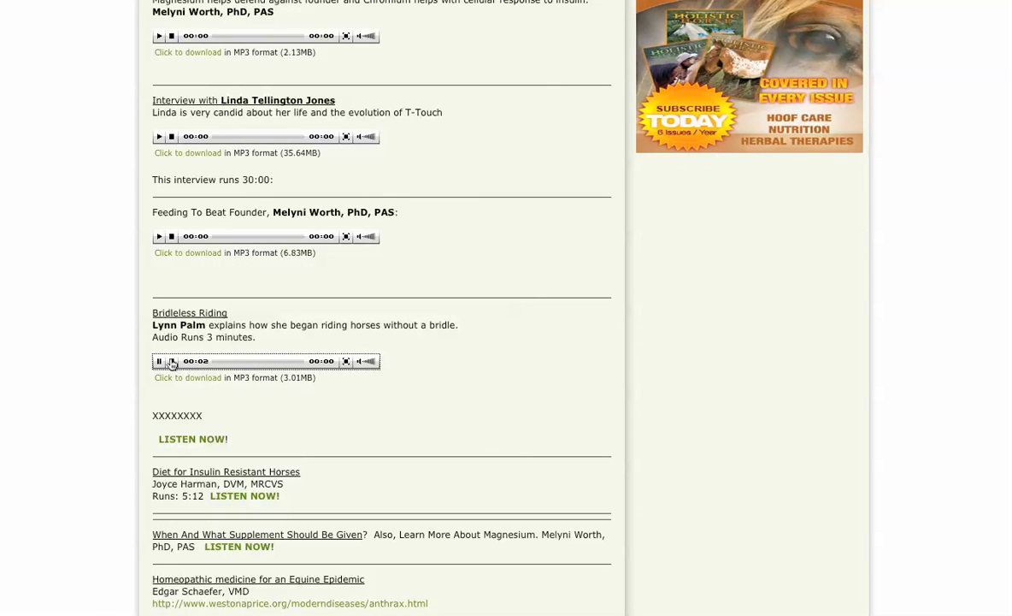
left_click(172, 362)
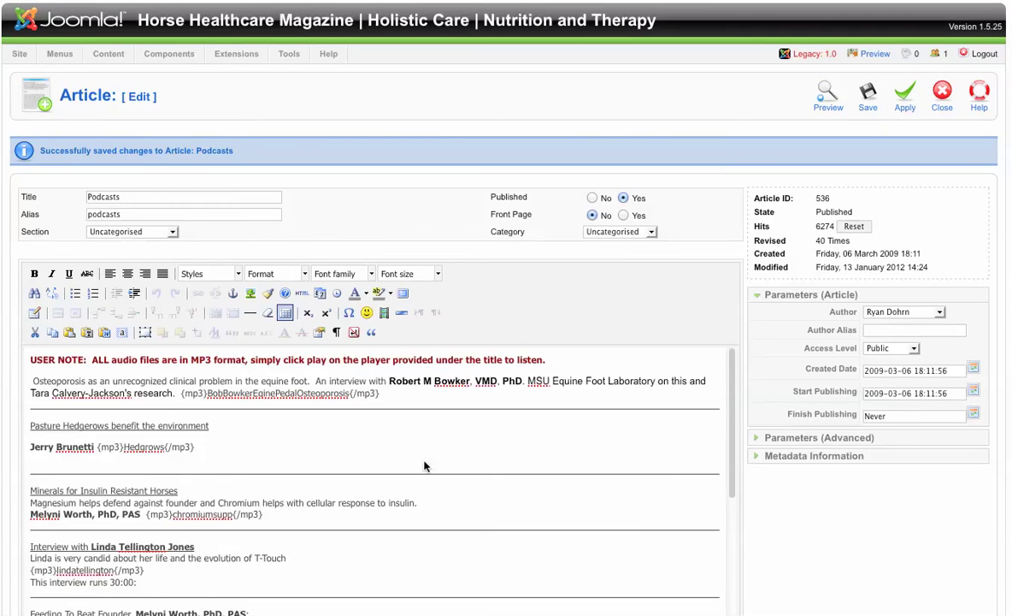
Delete the xxxxxxxx marker and old LISTEN NOW! lines under the Bridleless Riding tag
scroll(425, 463, "down", 2)
scroll(426, 463, "down", 1)
scroll(426, 463, "down", 2)
scroll(426, 461, "down", 1)
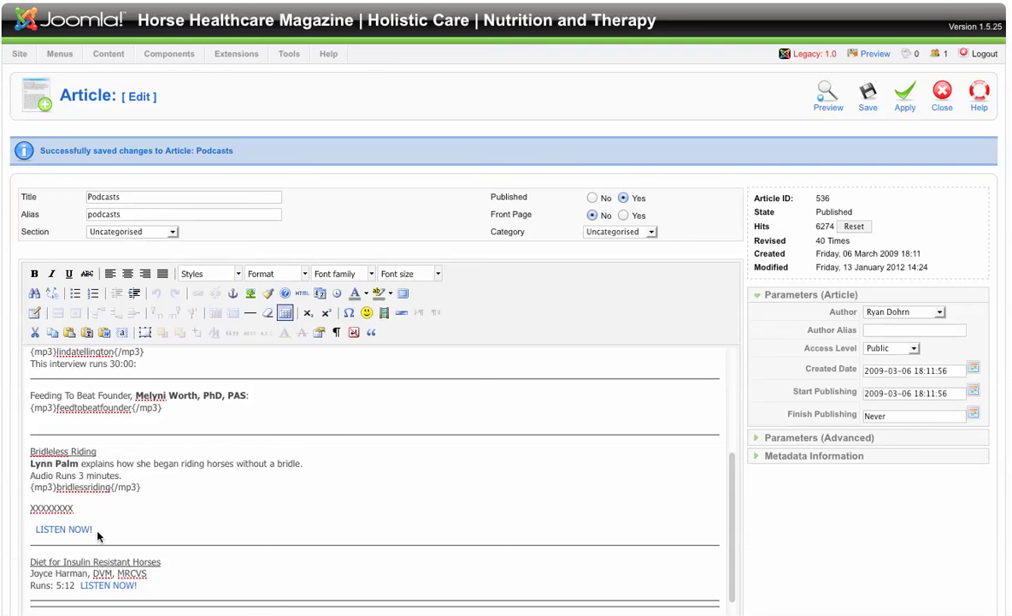
left_click_drag(98, 532, 30, 507)
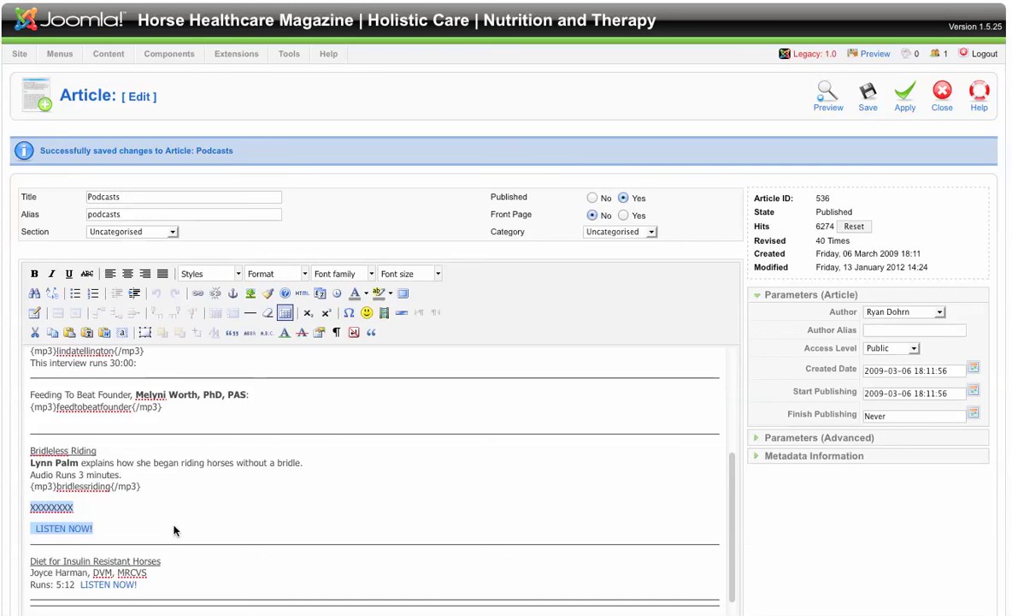
key("BackSpace")
key("BackSpace")
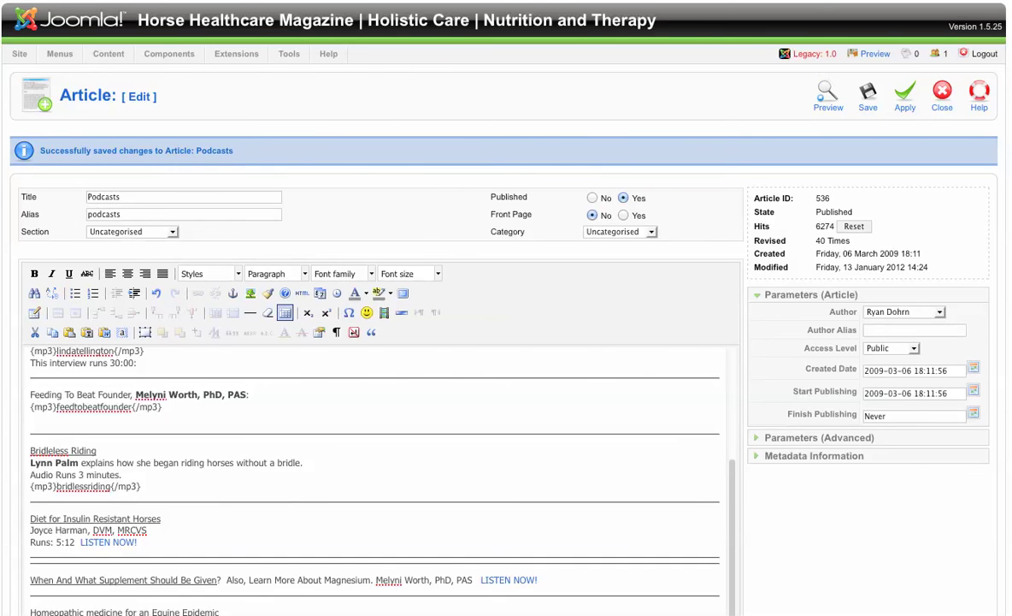
scroll(508, 335, "down", 3)
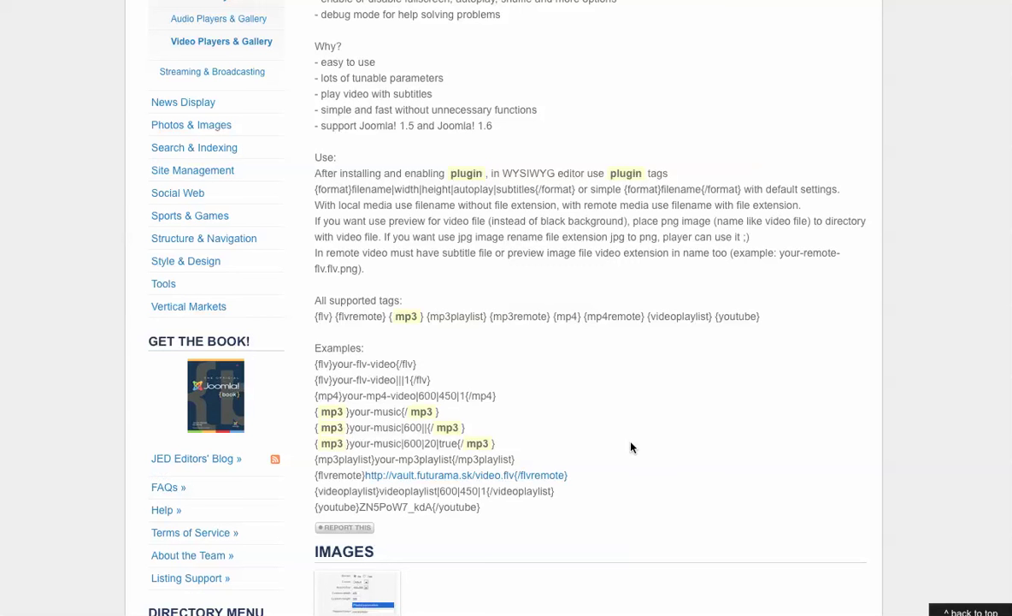
scroll(631, 448, "up", 1)
scroll(631, 448, "up", 2)
scroll(631, 447, "up", 4)
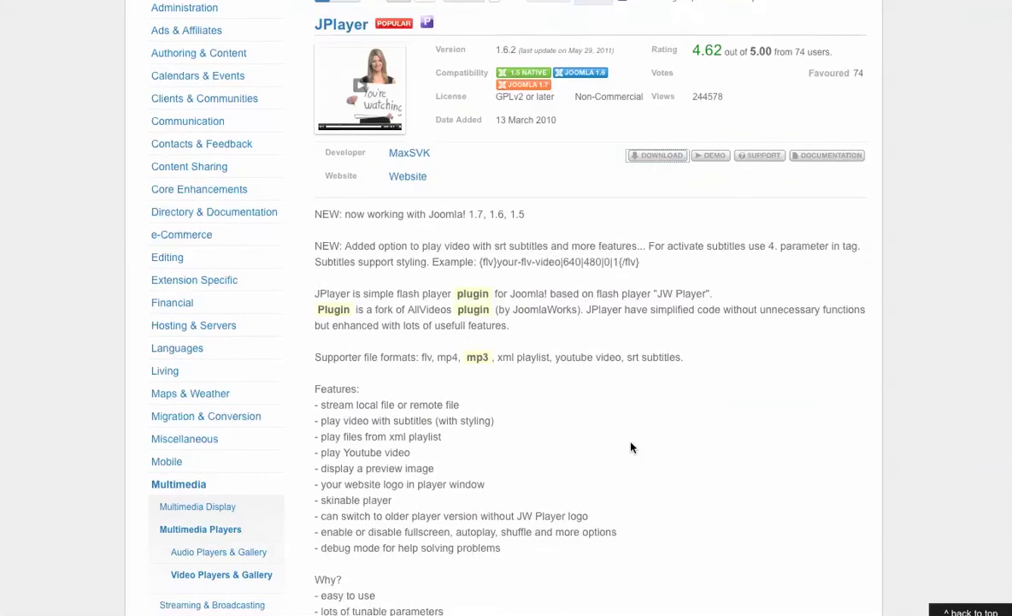
scroll(631, 445, "up", 1)
scroll(631, 442, "up", 1)
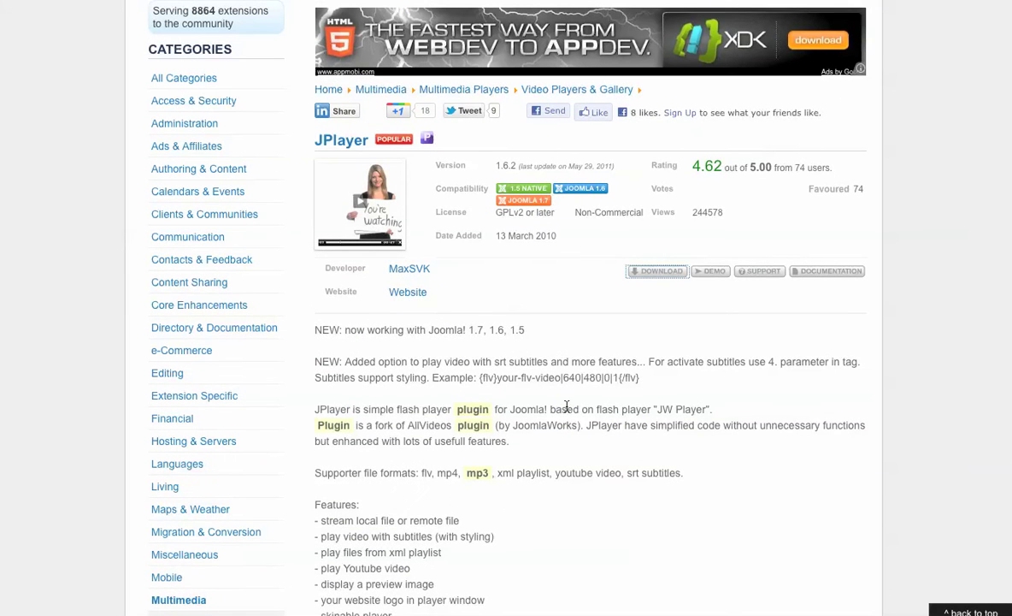